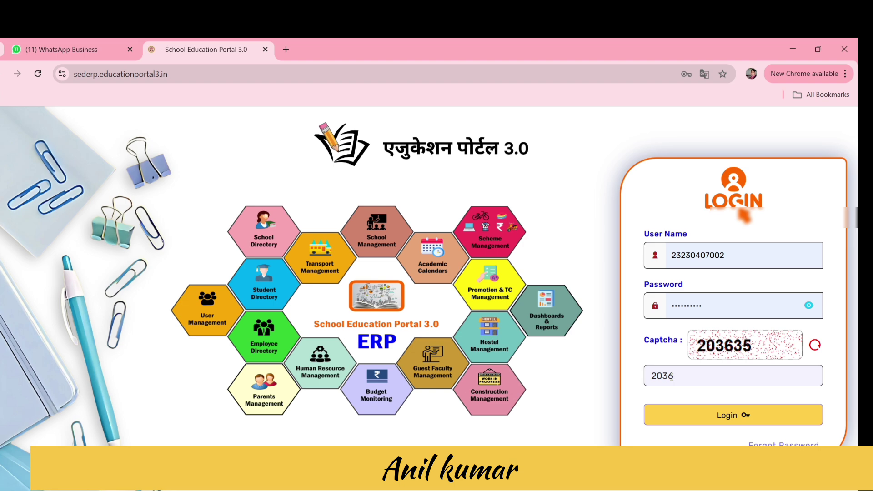
# - Complete the captcha code and log in to the school education portal
pyautogui.write('35')
pyautogui.click(689, 418)
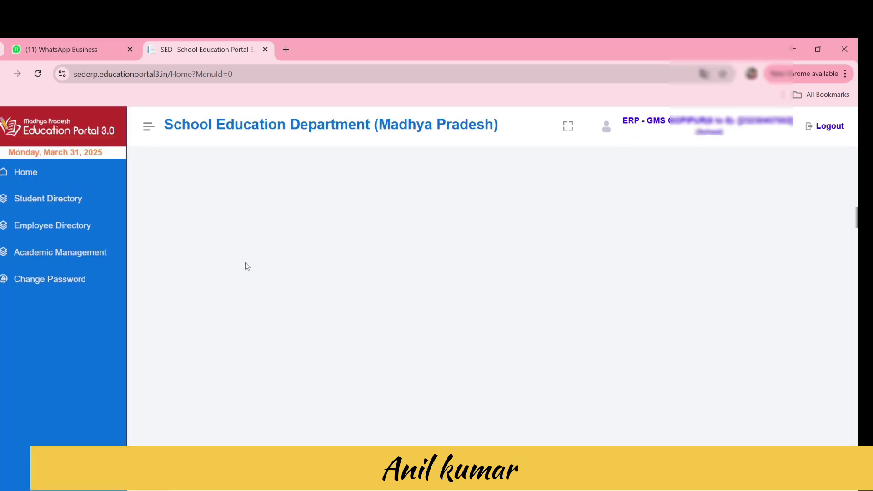
# - Open Student Promotion in the Student Directory and list the Class - 6 students of academic year 2024-25
pyautogui.click(45, 203)
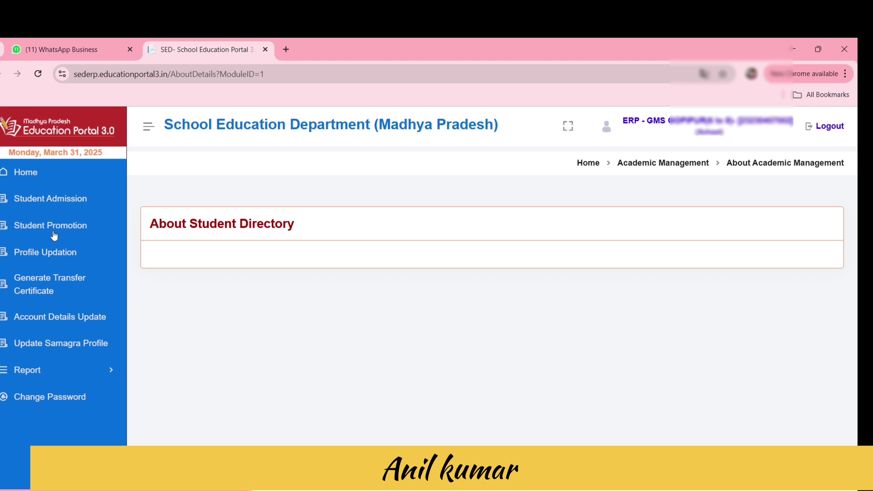
pyautogui.click(16, 230)
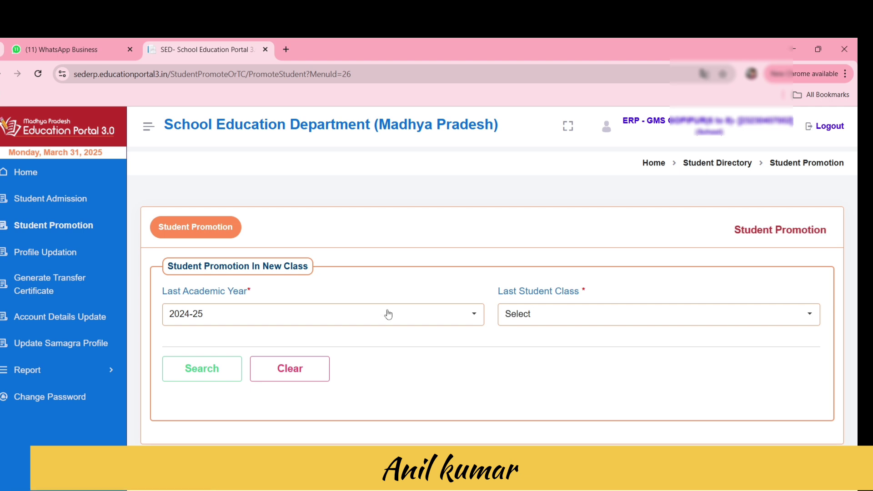
pyautogui.click(521, 319)
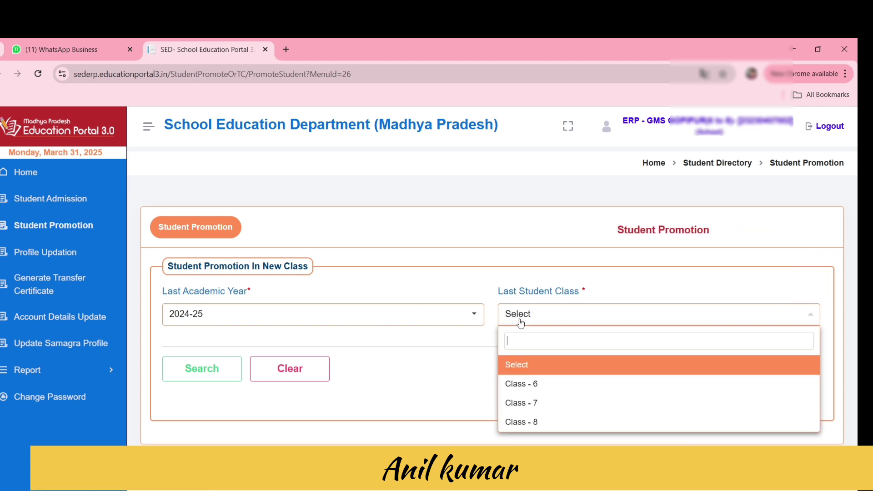
pyautogui.click(538, 383)
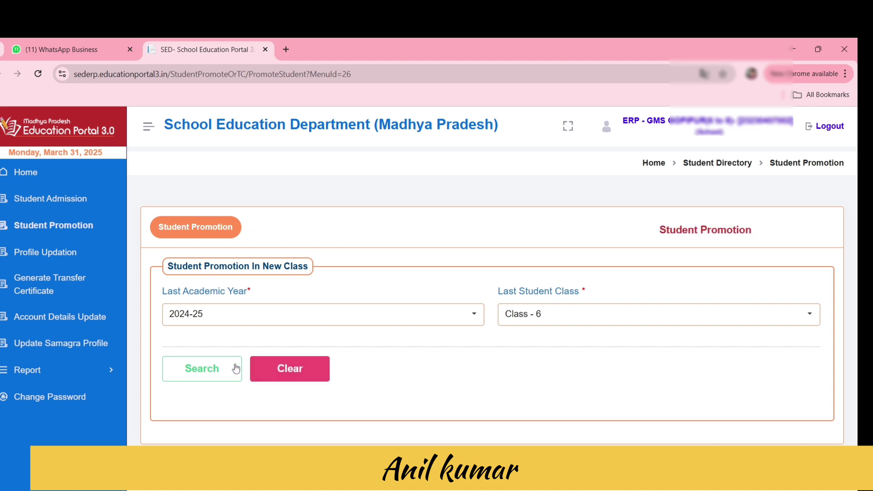
pyautogui.click(214, 371)
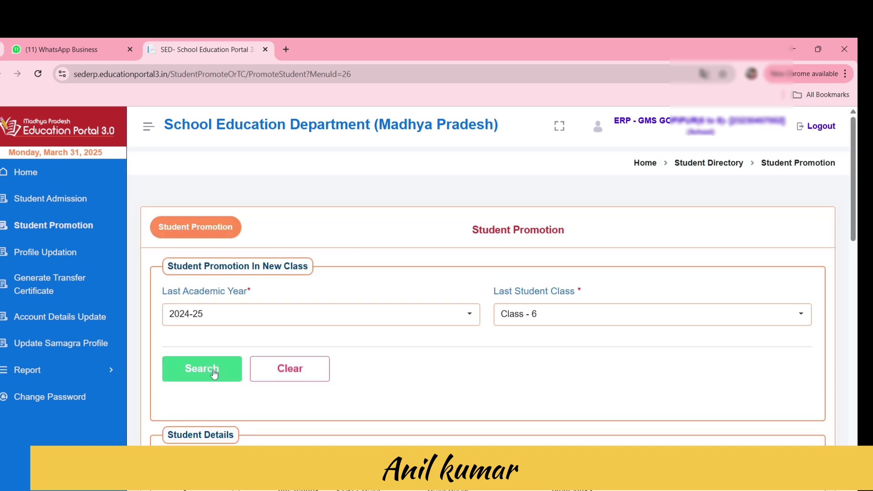
# - Select all listed Class - 6 students for promotion at once
pyautogui.scroll(-4, 214, 374)
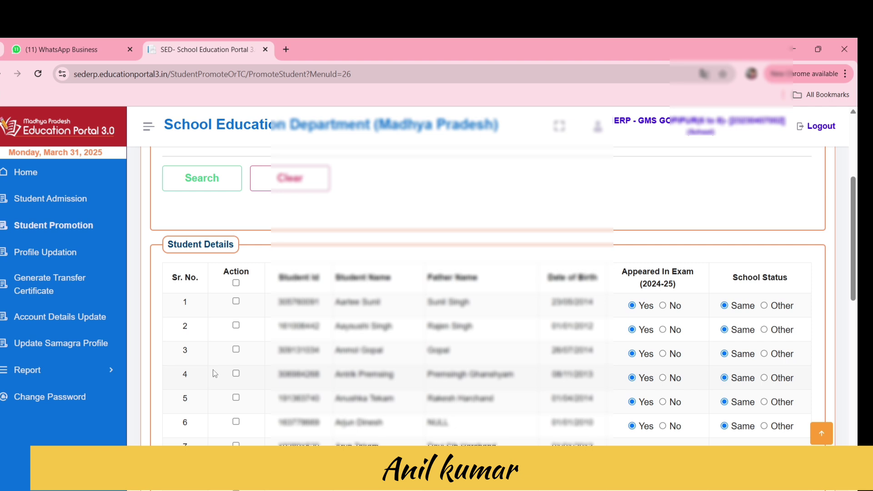
pyautogui.scroll(-2, 342, 220)
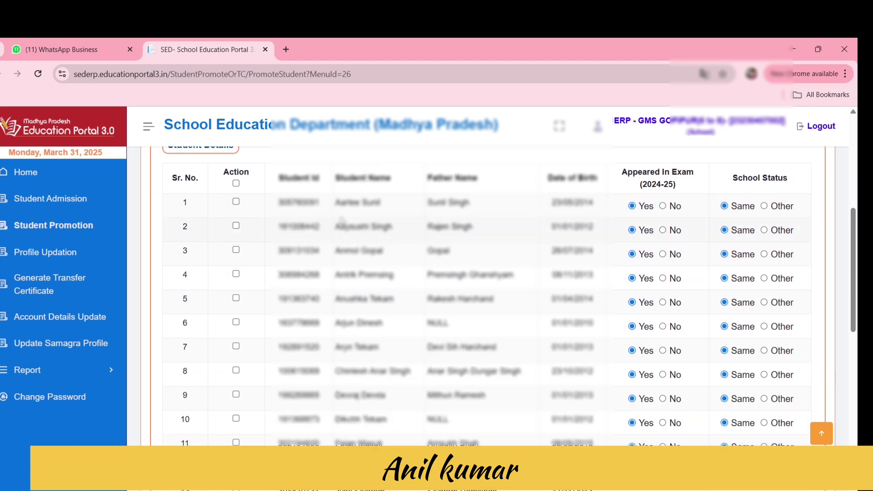
pyautogui.click(236, 184)
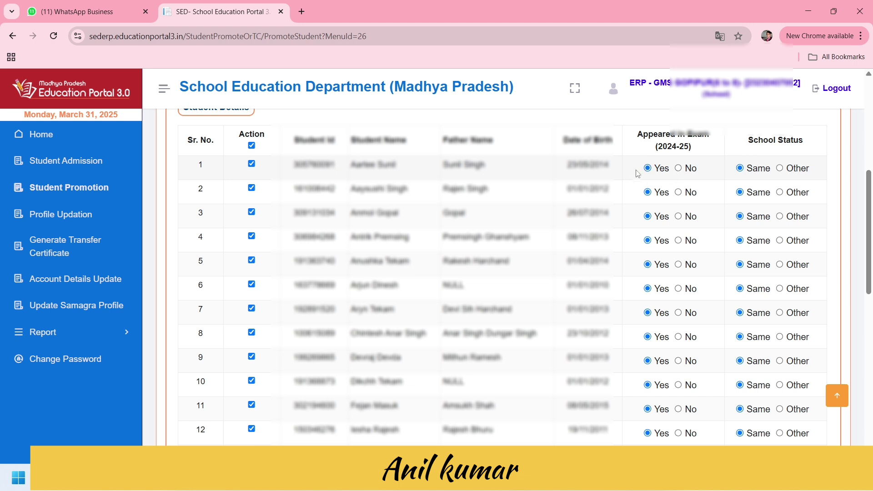
# - Set Appeared In Exam (2024-25) to No for the students with serial numbers 8, 26 and 4
pyautogui.scroll(-3, 654, 266)
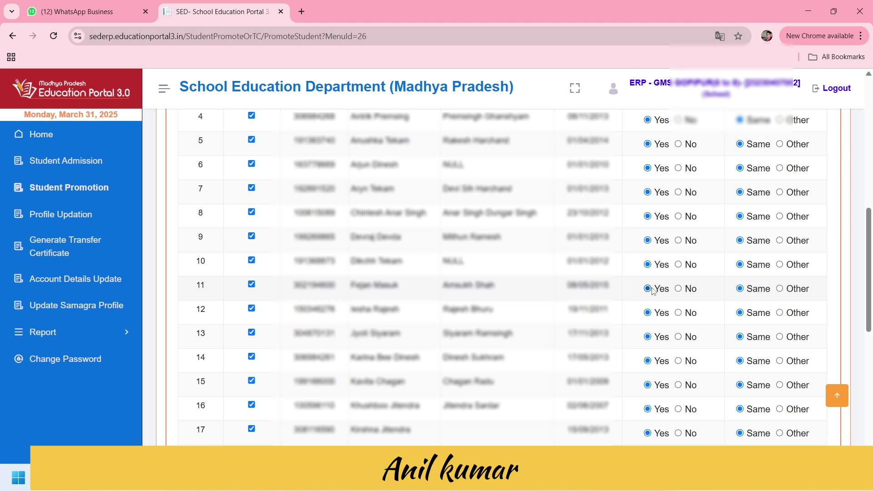
pyautogui.scroll(2, 653, 291)
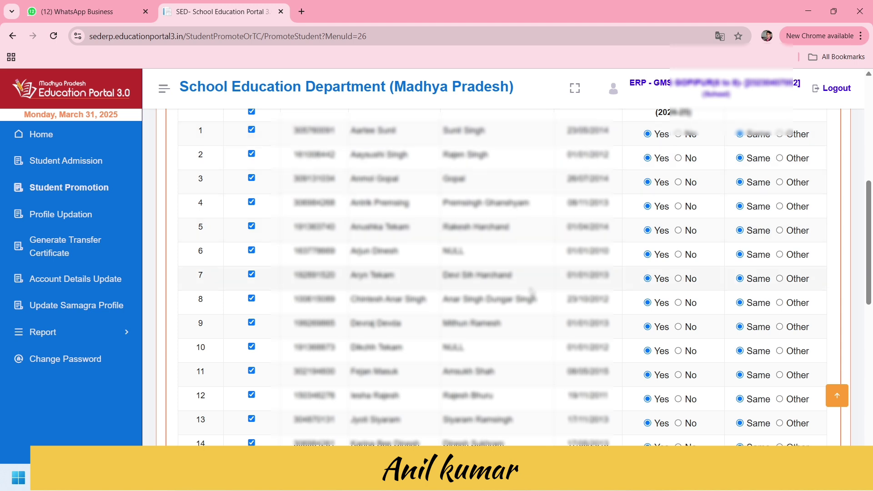
pyautogui.scroll(-2, 531, 292)
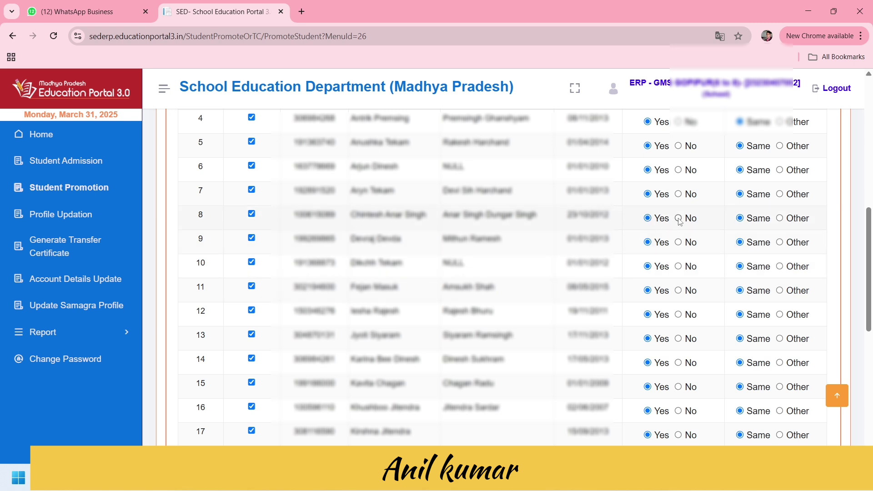
pyautogui.click(679, 219)
pyautogui.scroll(-2, 538, 298)
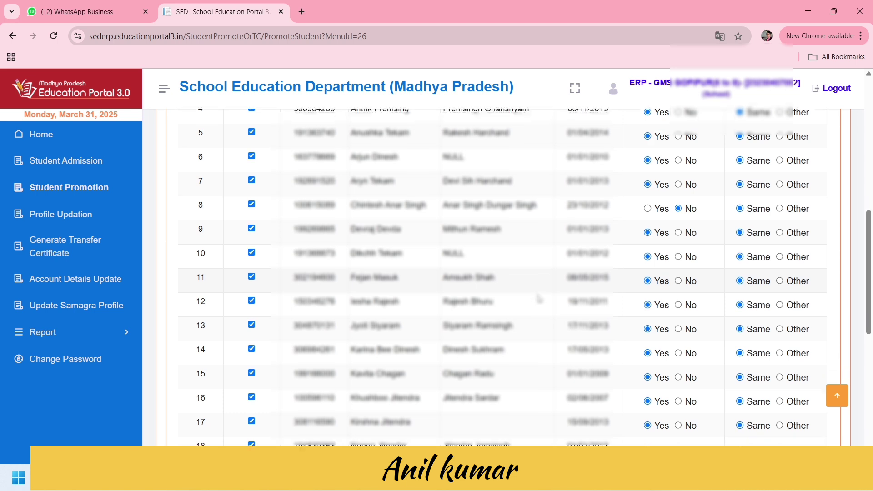
pyautogui.scroll(-5, 539, 299)
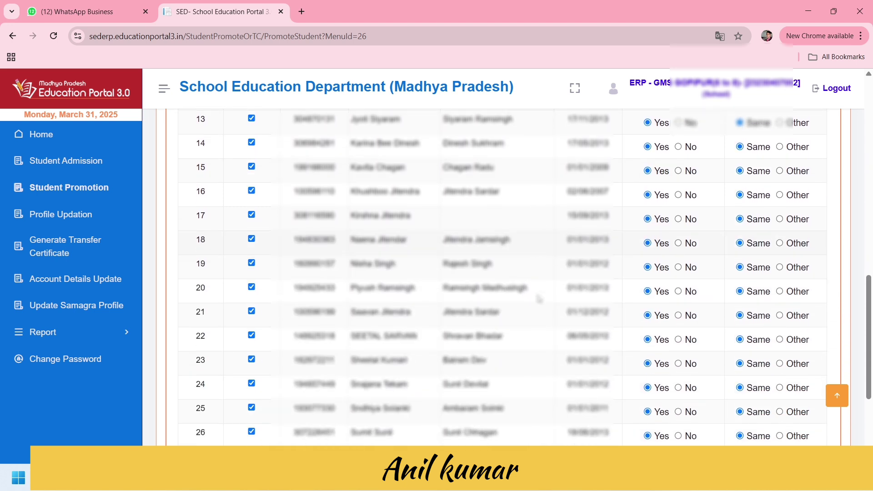
pyautogui.scroll(-2, 539, 299)
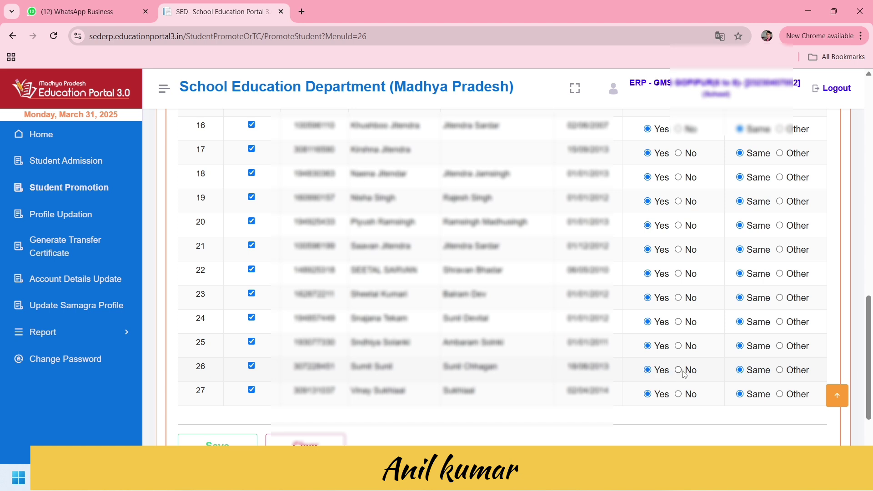
pyautogui.click(679, 370)
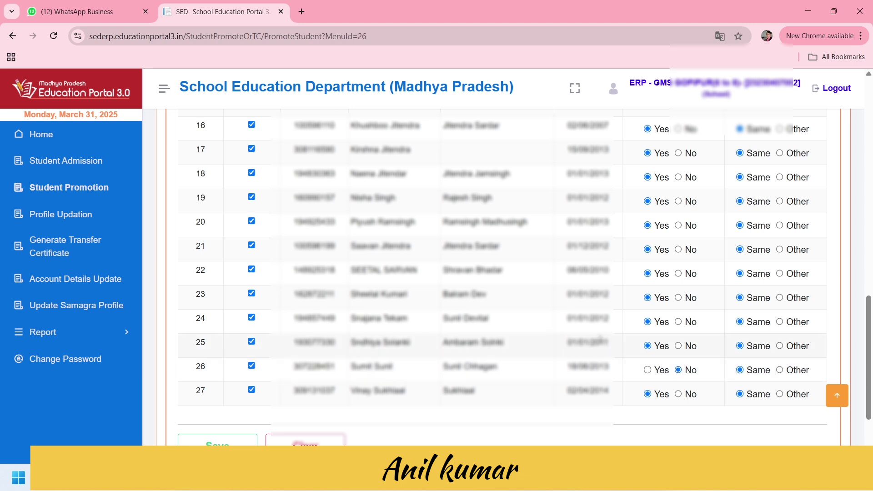
pyautogui.scroll(10, 544, 356)
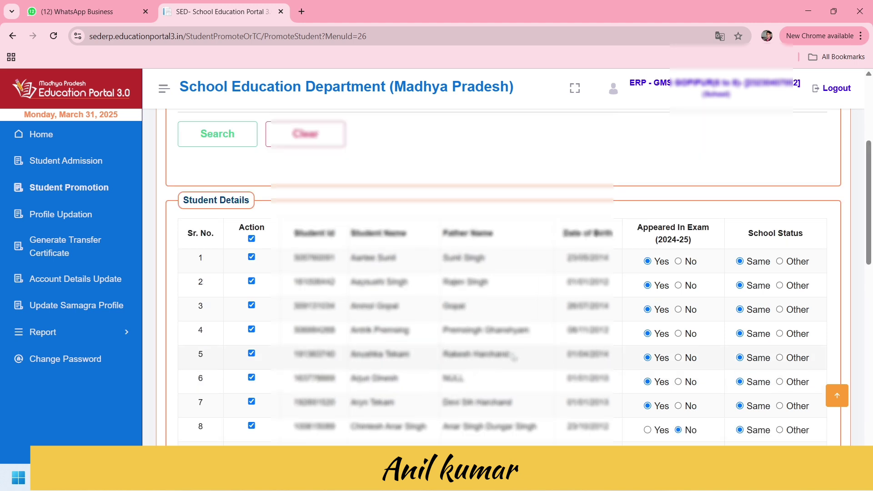
pyautogui.click(679, 334)
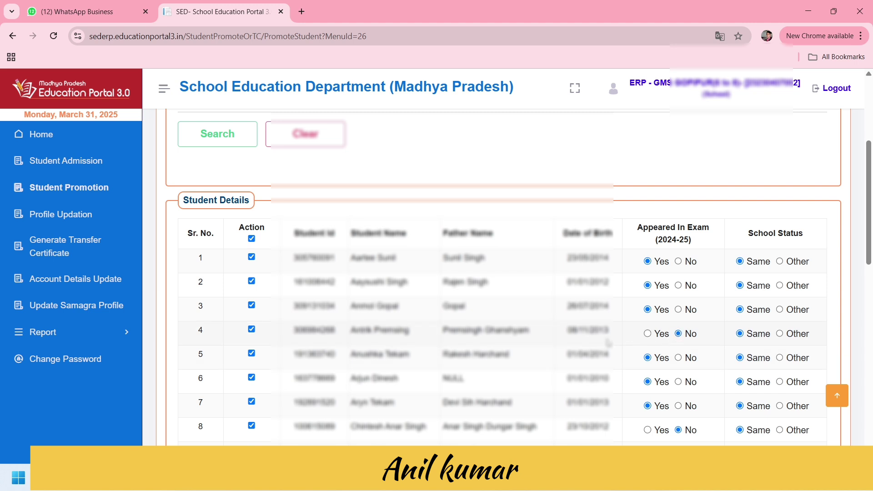
# - Review the Appeared In Exam and School Status choices across the whole Class - 6 student list
pyautogui.scroll(-2, 691, 318)
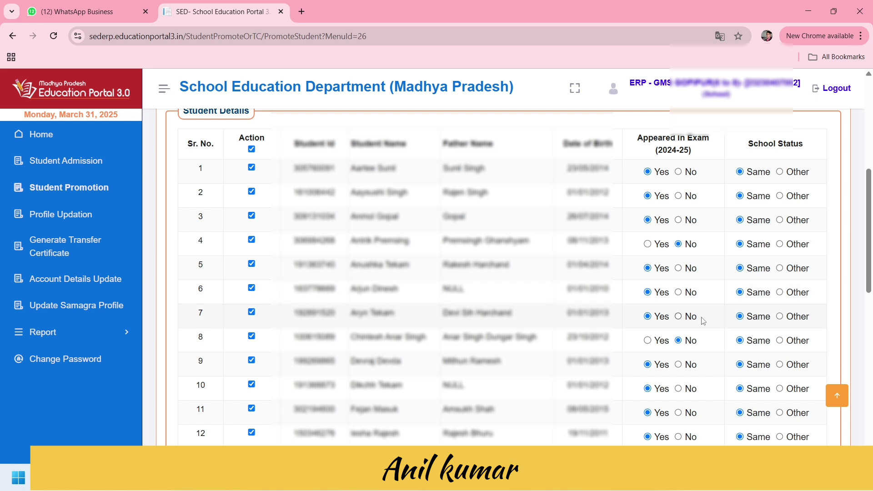
pyautogui.scroll(-1, 704, 314)
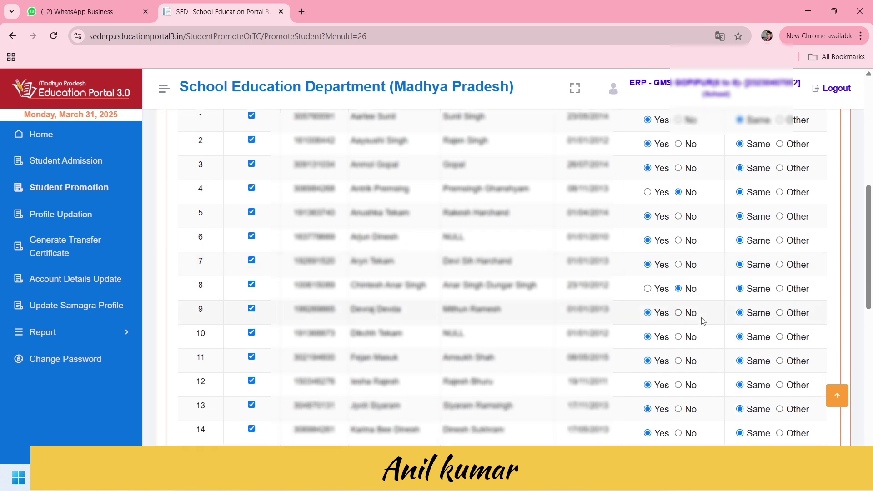
pyautogui.scroll(-3, 700, 325)
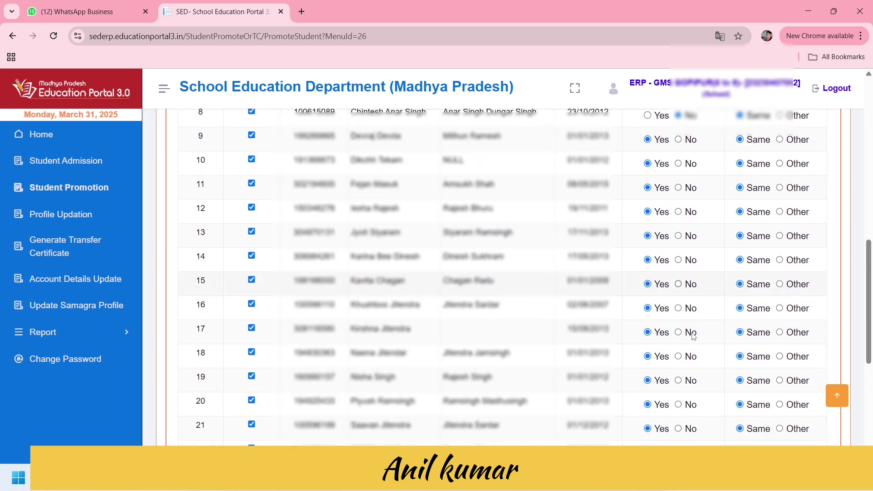
pyautogui.scroll(-3, 693, 335)
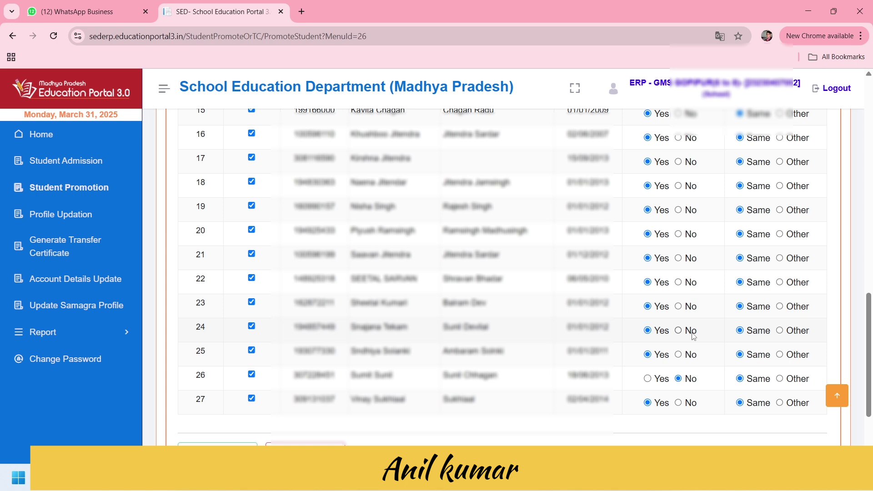
pyautogui.scroll(5, 781, 306)
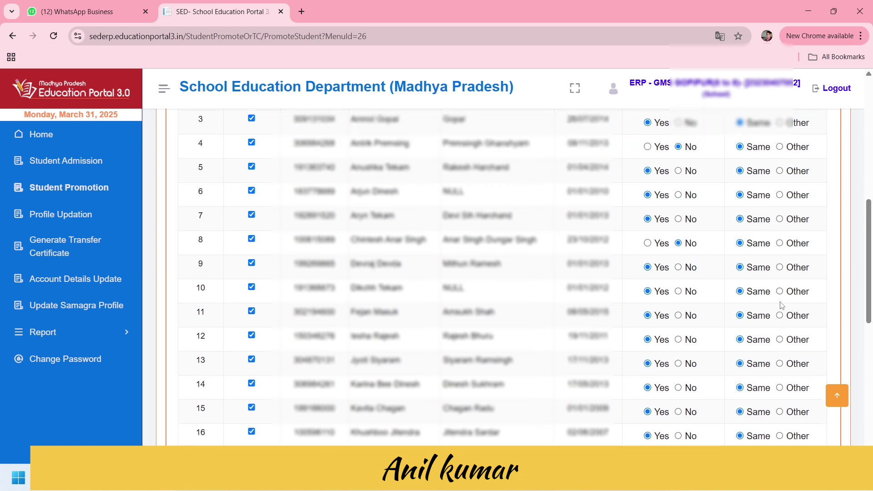
pyautogui.scroll(1, 781, 305)
pyautogui.scroll(-4, 782, 306)
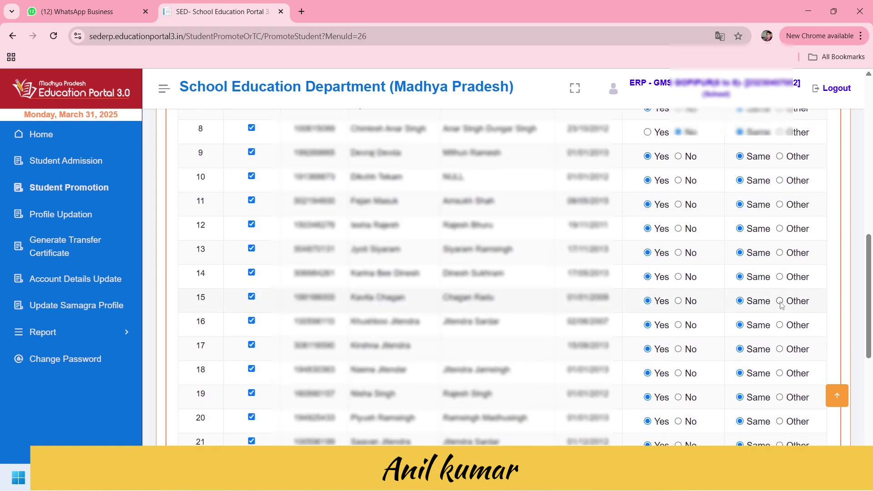
pyautogui.scroll(-6, 781, 305)
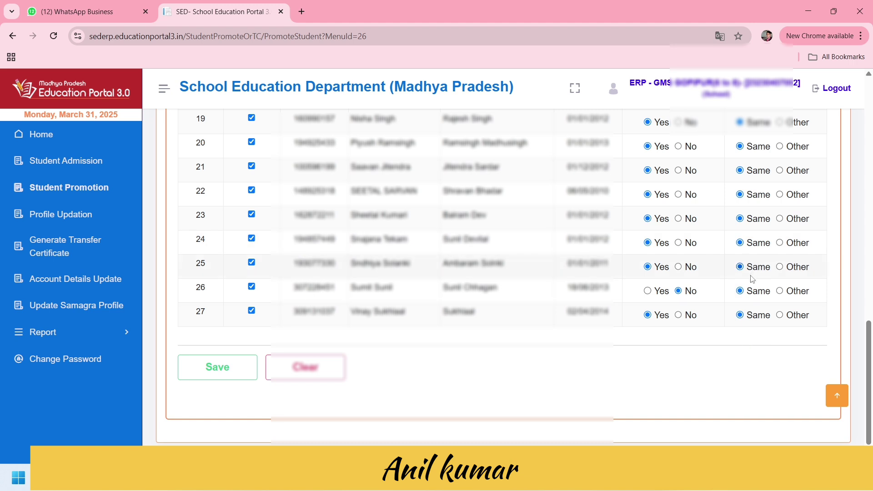
# - Save the Class - 6 promotion record and close the confirmation message
pyautogui.click(232, 373)
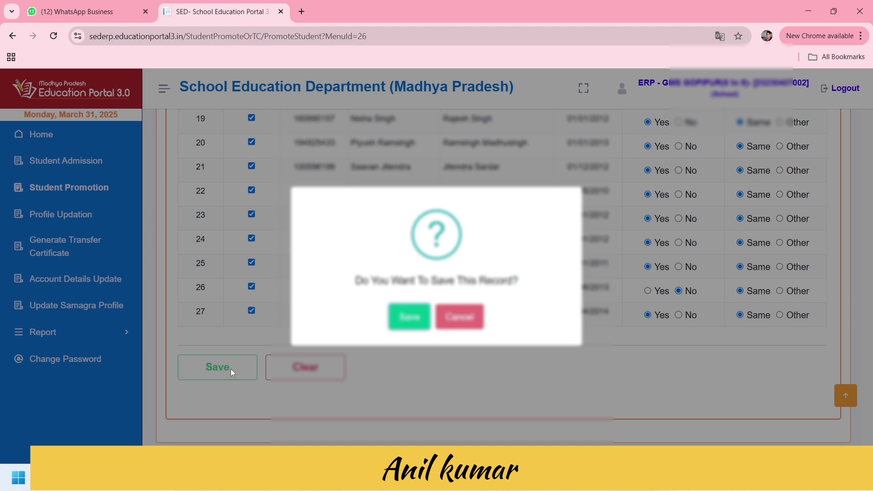
pyautogui.click(408, 317)
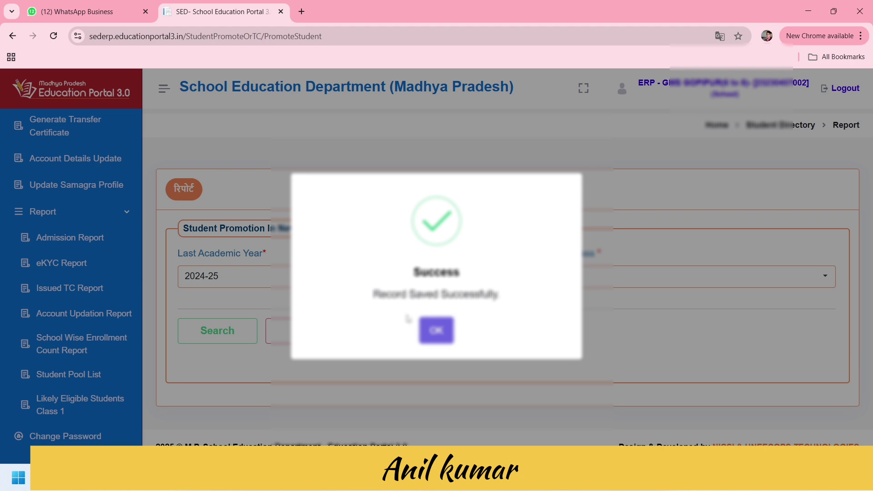
pyautogui.click(435, 332)
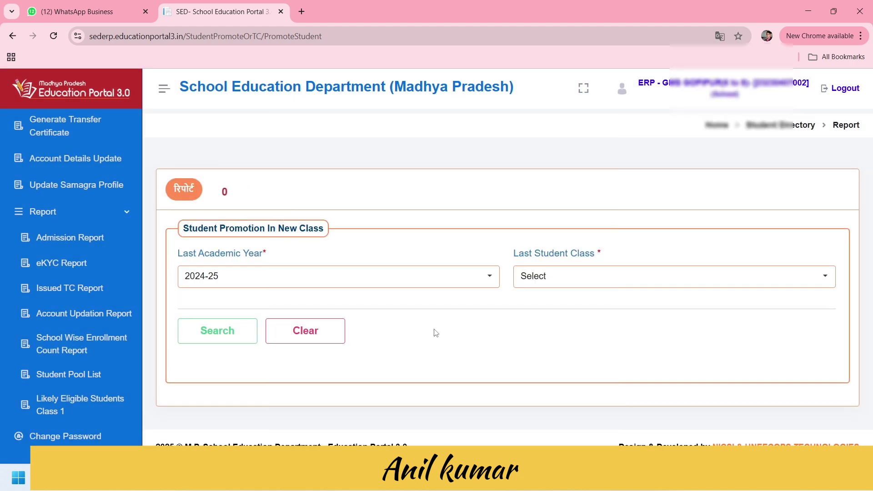
# - List the Class - 7 students of academic year 2024-25 for promotion
pyautogui.click(539, 278)
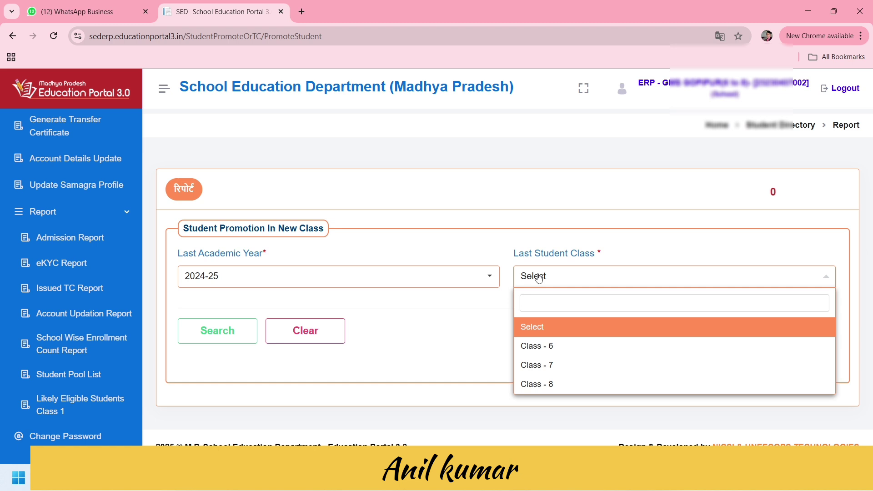
pyautogui.click(548, 364)
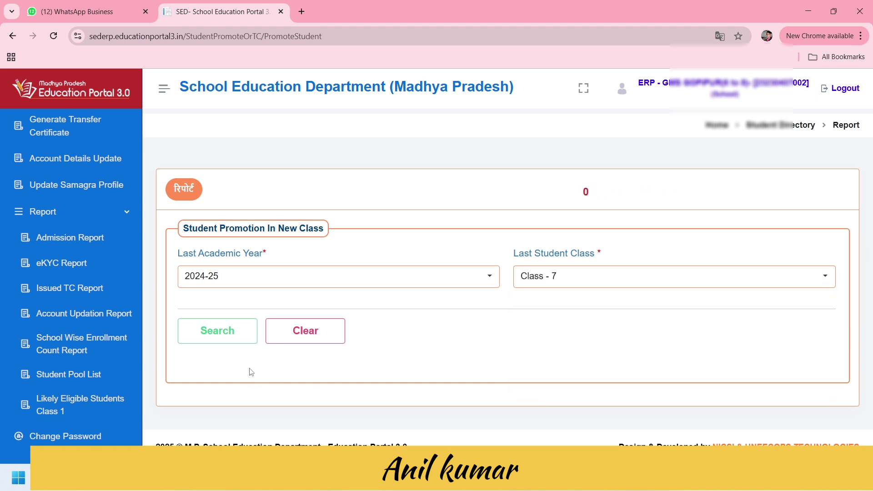
pyautogui.click(229, 342)
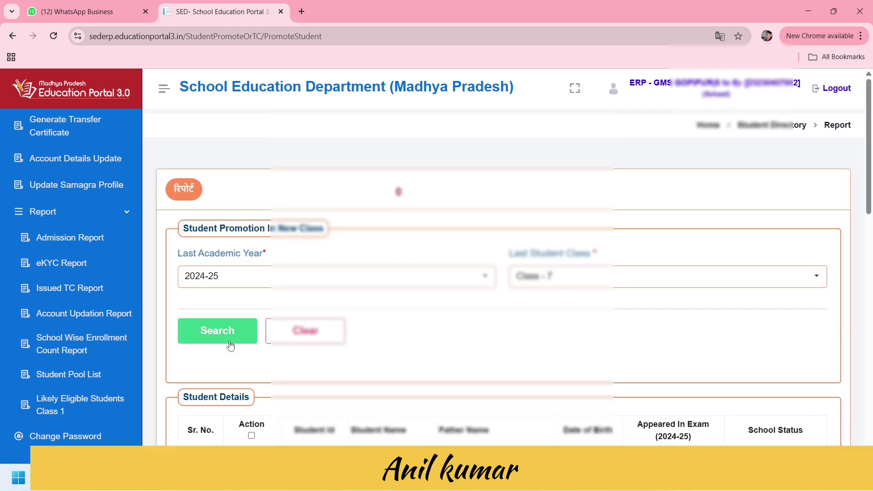
# - Select all listed Class - 7 students for promotion at once
pyautogui.scroll(-4, 231, 345)
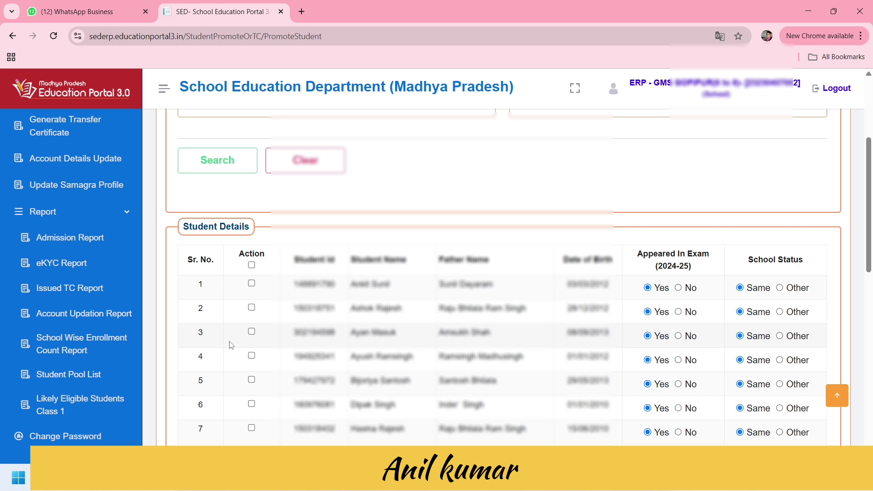
pyautogui.scroll(-2, 231, 345)
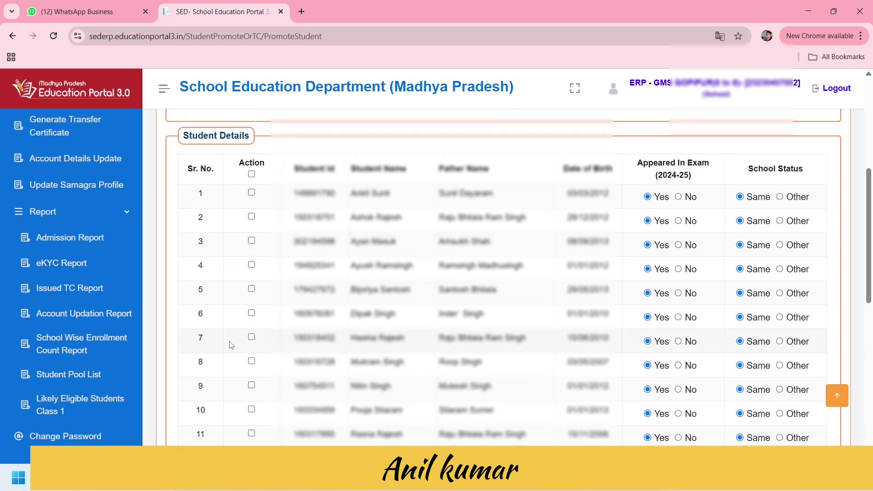
pyautogui.click(252, 175)
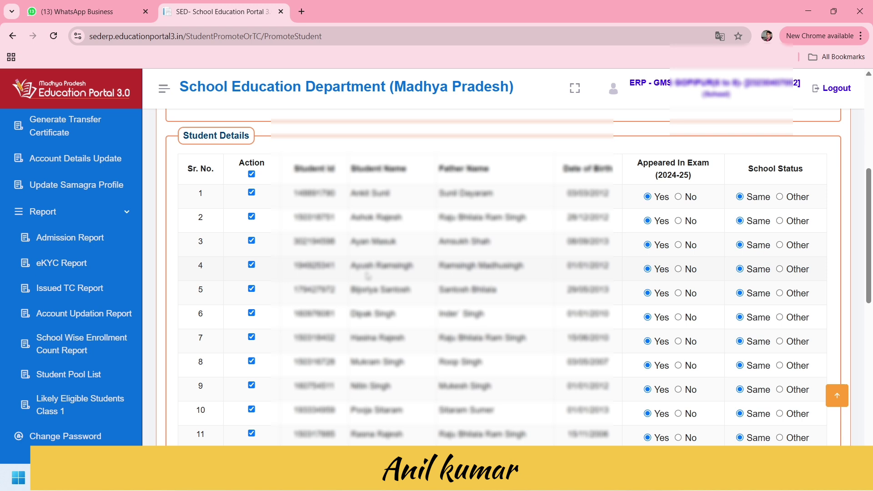
pyautogui.scroll(-2, 367, 275)
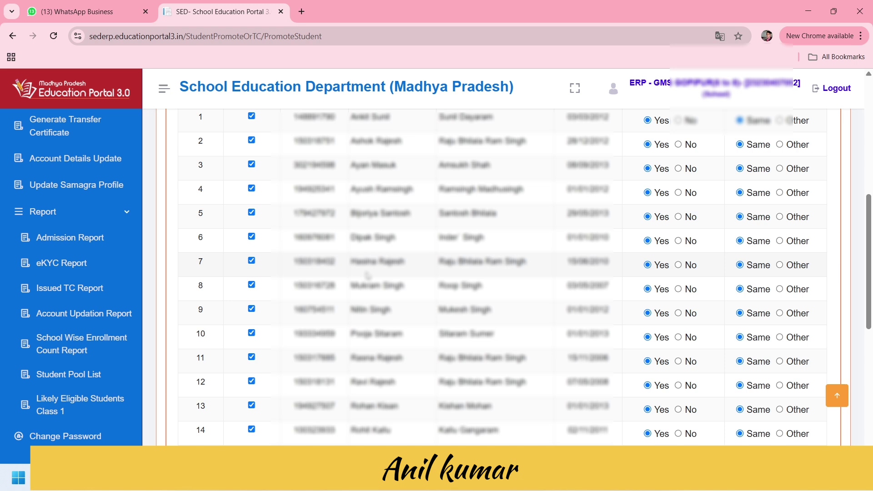
# - Set Appeared In Exam to No for the Class - 7 students in rows 6, 12, 21 and 23
pyautogui.scroll(-3, 367, 275)
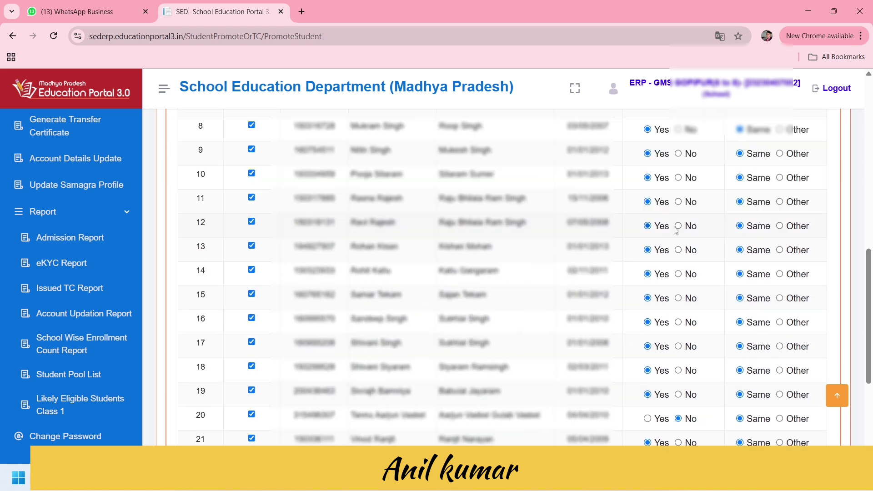
pyautogui.click(679, 226)
pyautogui.scroll(-2, 520, 361)
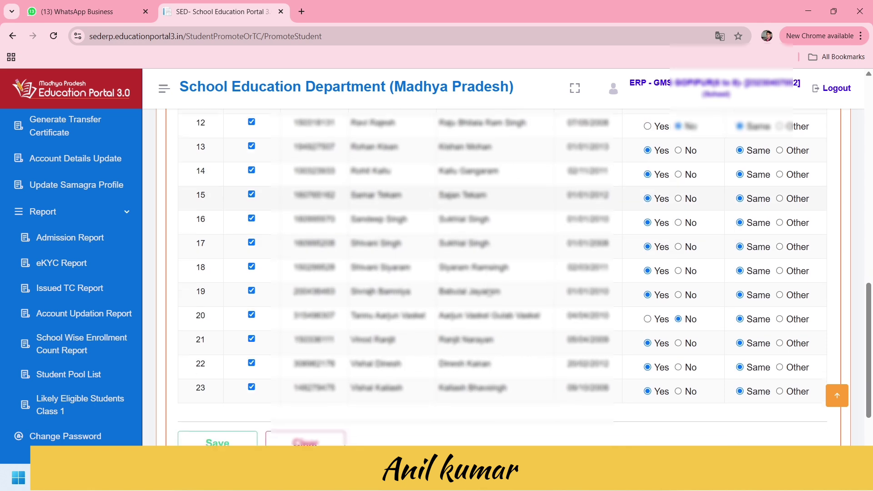
pyautogui.click(678, 341)
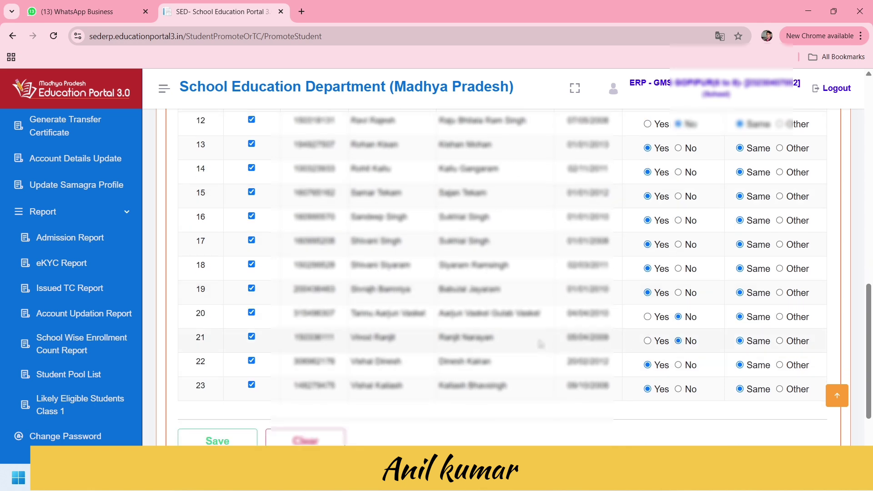
pyautogui.scroll(2, 463, 342)
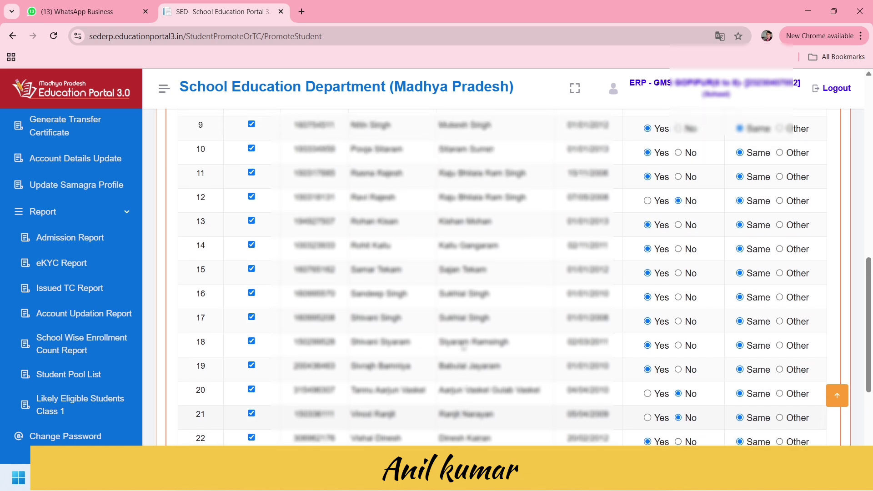
pyautogui.scroll(3, 462, 342)
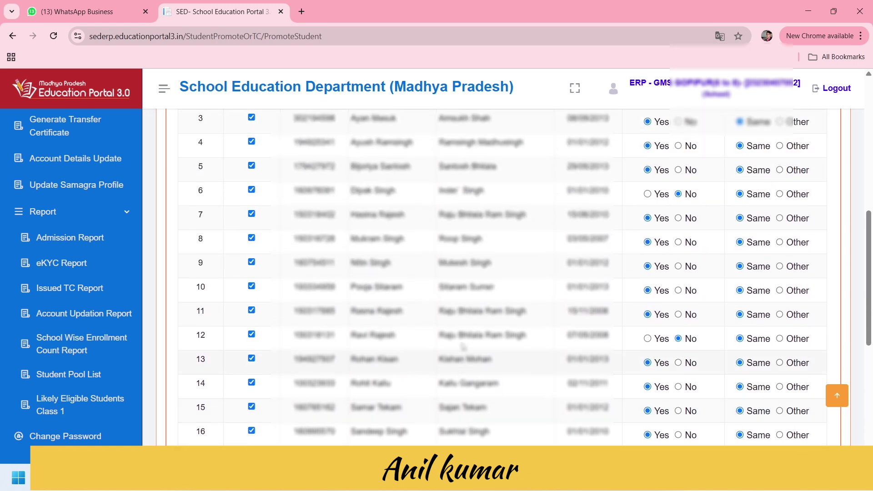
pyautogui.scroll(-3, 462, 346)
pyautogui.scroll(-3, 462, 346)
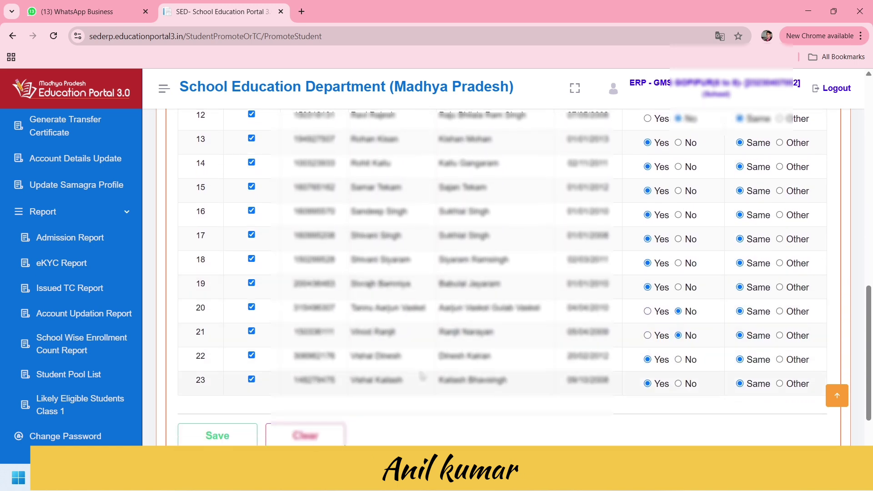
pyautogui.click(679, 384)
# - Save the Class - 7 promotion record and close the confirmation message
pyautogui.scroll(5, 678, 386)
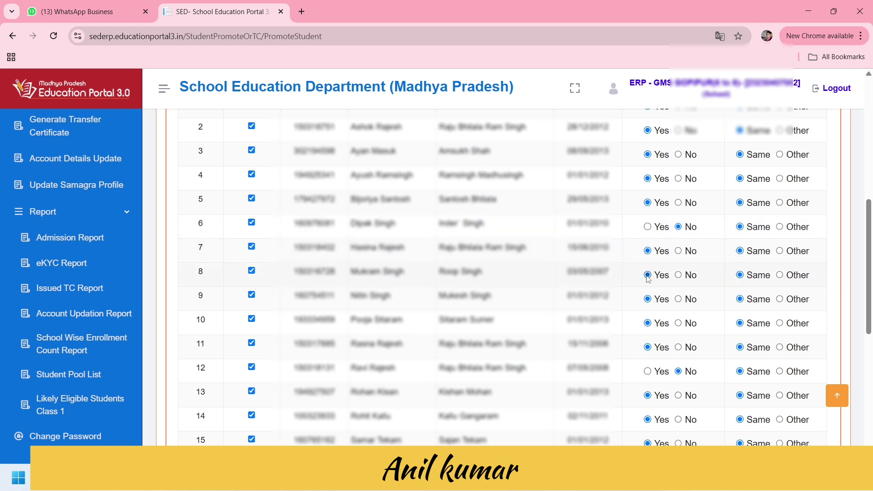
pyautogui.scroll(-2, 651, 263)
pyautogui.scroll(-6, 648, 258)
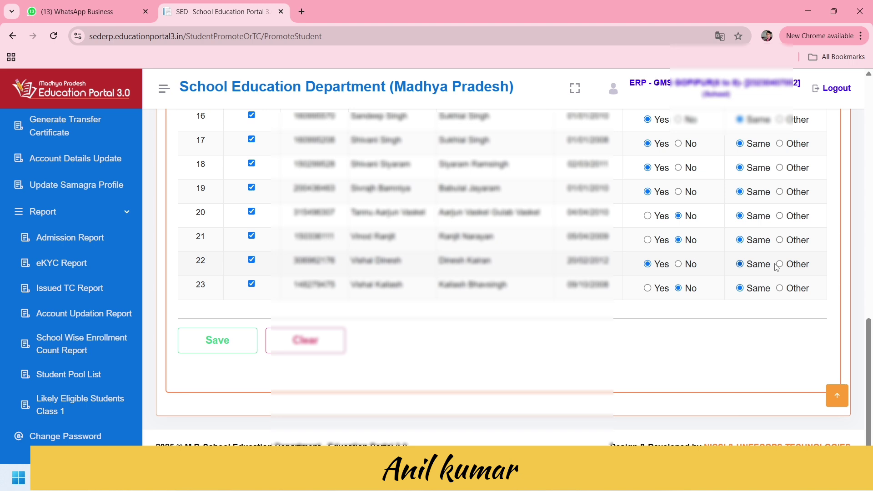
pyautogui.scroll(7, 777, 268)
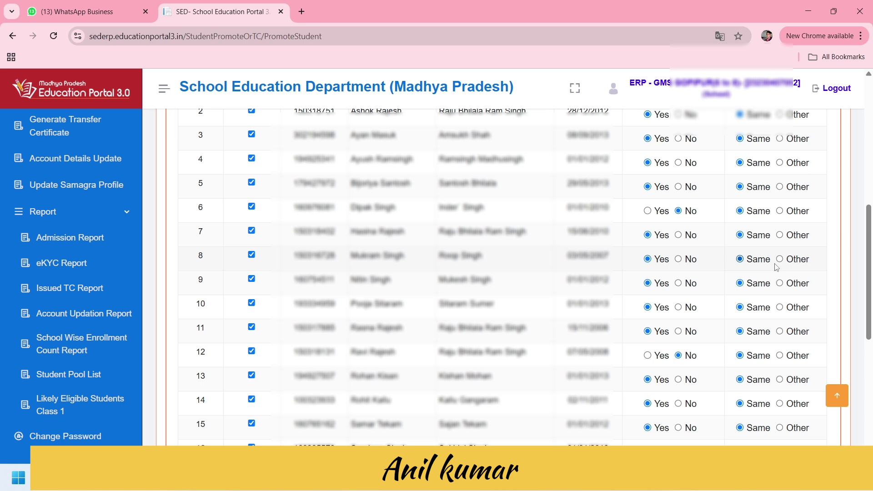
pyautogui.scroll(-6, 777, 268)
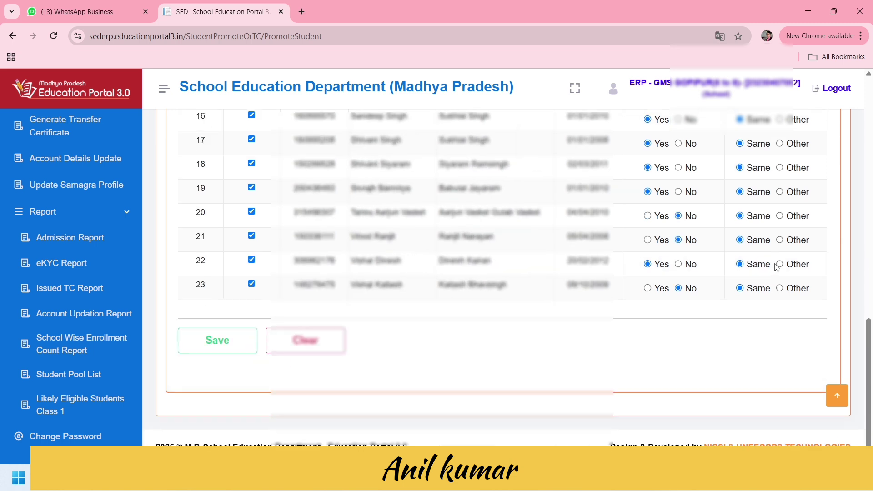
pyautogui.click(232, 353)
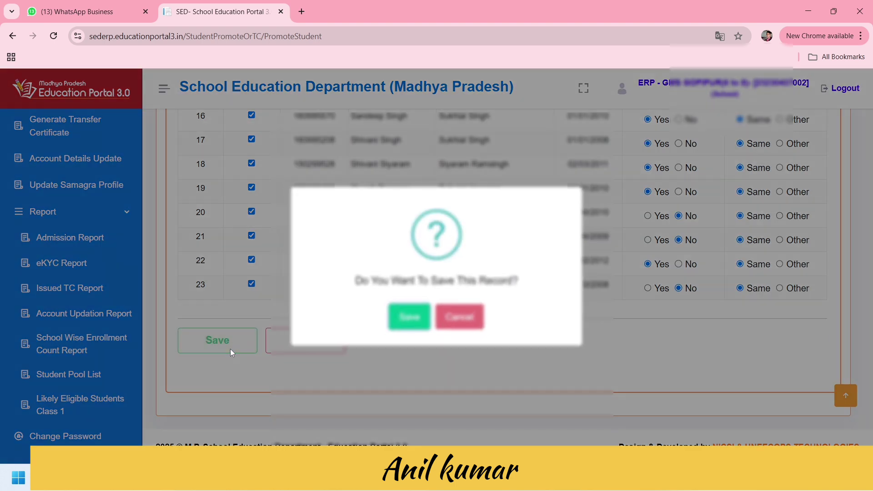
pyautogui.click(397, 316)
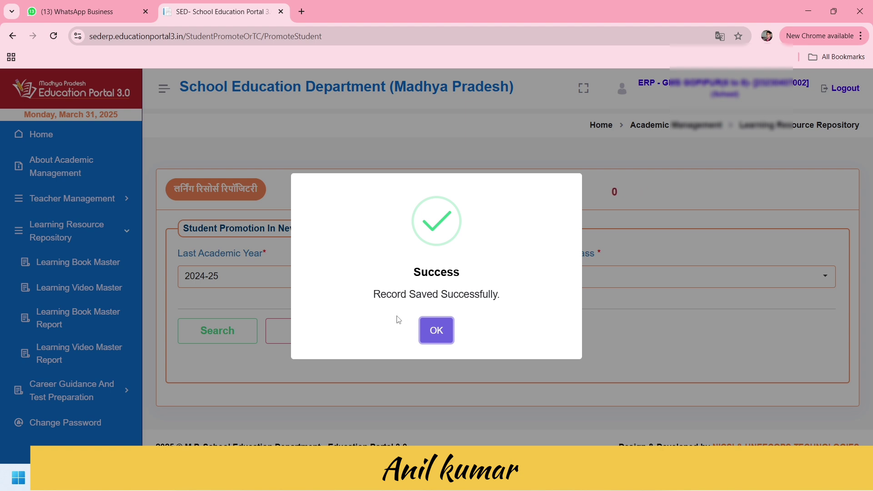
pyautogui.click(428, 330)
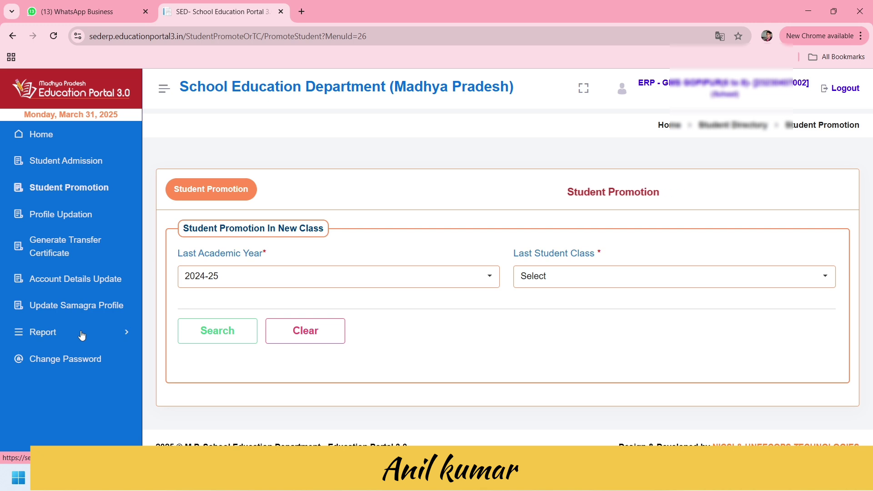
# - Open the Admission Report and list the Class - 7 students of academic year 2025-26
pyautogui.click(71, 336)
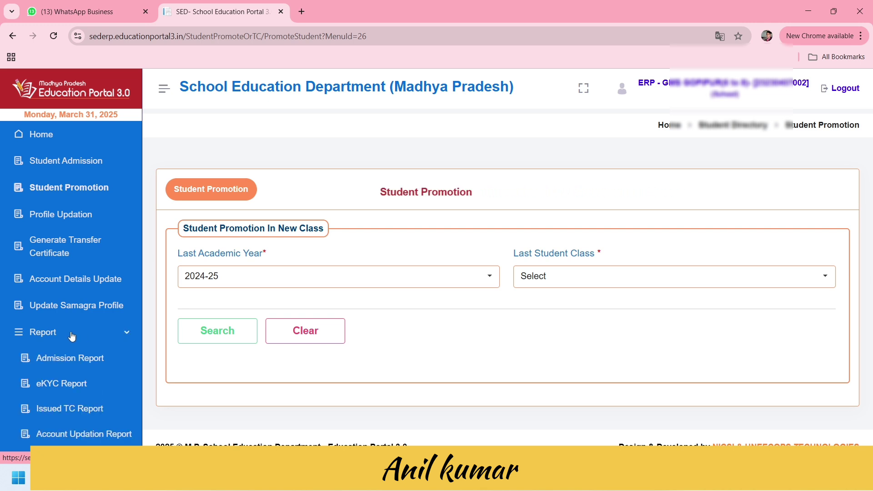
pyautogui.scroll(-1, 91, 348)
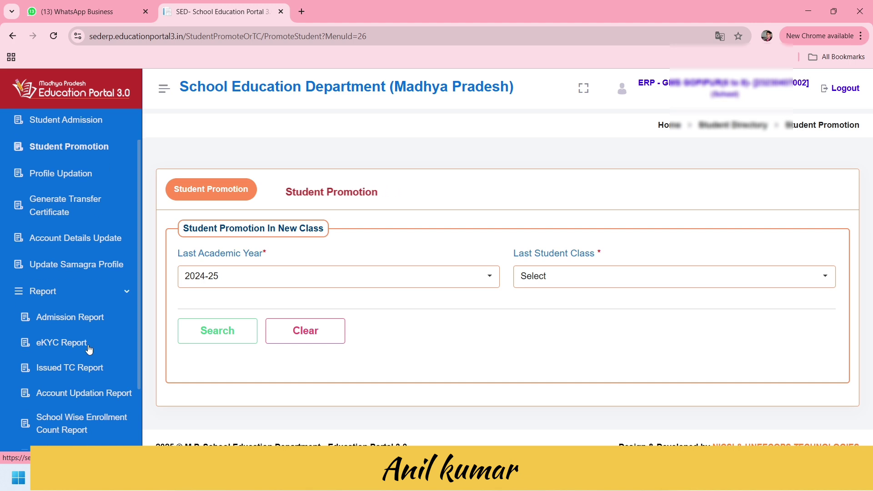
pyautogui.click(82, 319)
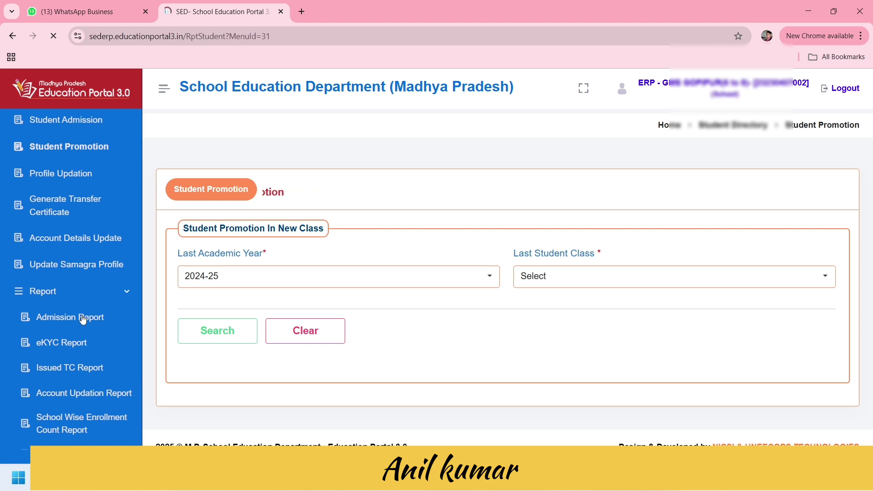
pyautogui.scroll(-3, 83, 320)
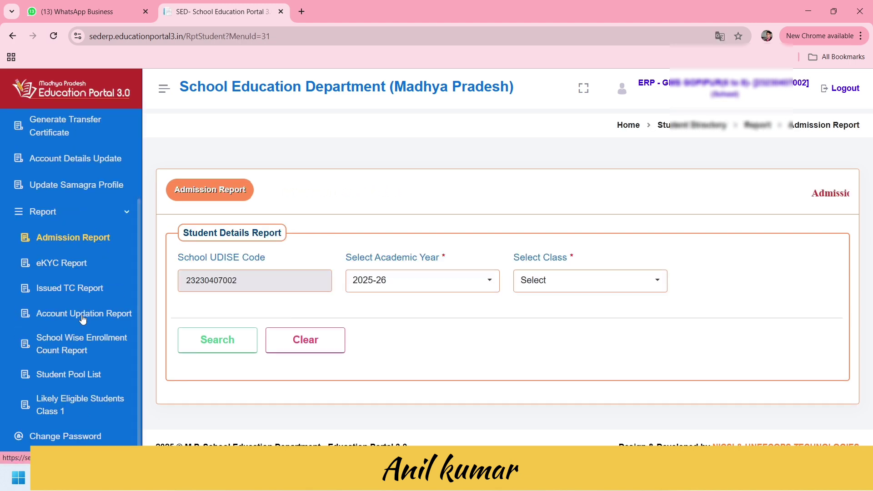
pyautogui.click(536, 285)
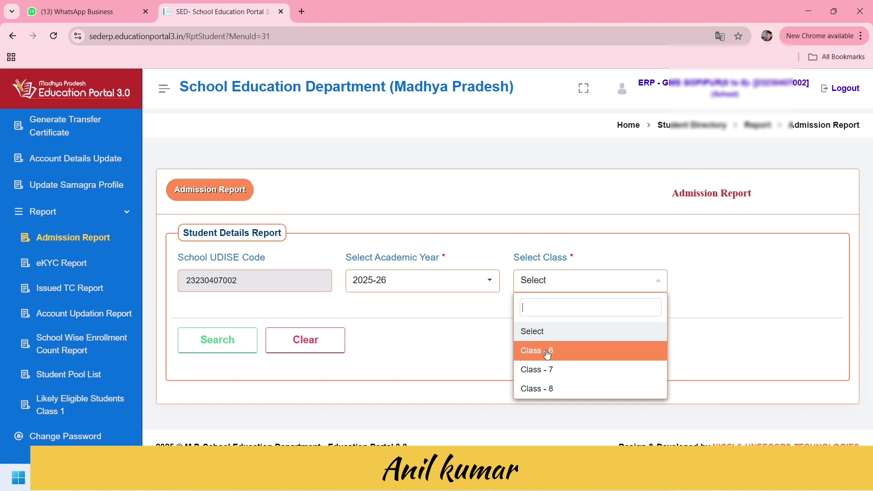
pyautogui.click(549, 370)
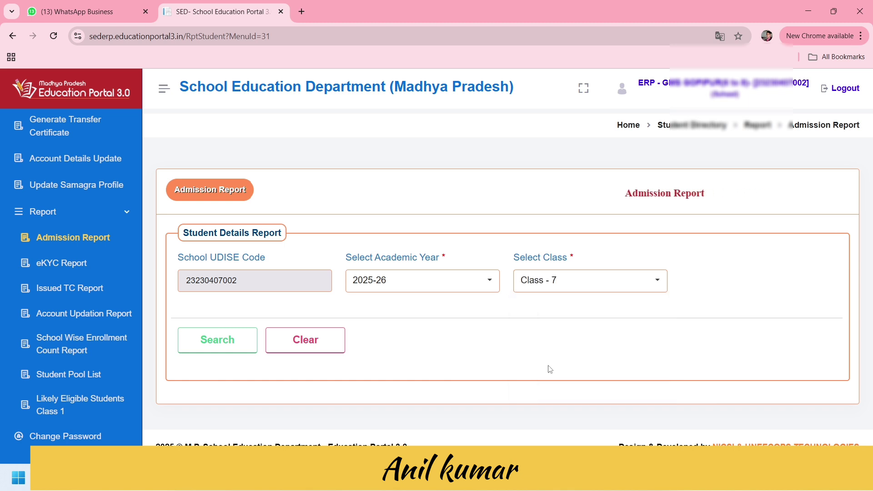
pyautogui.click(230, 346)
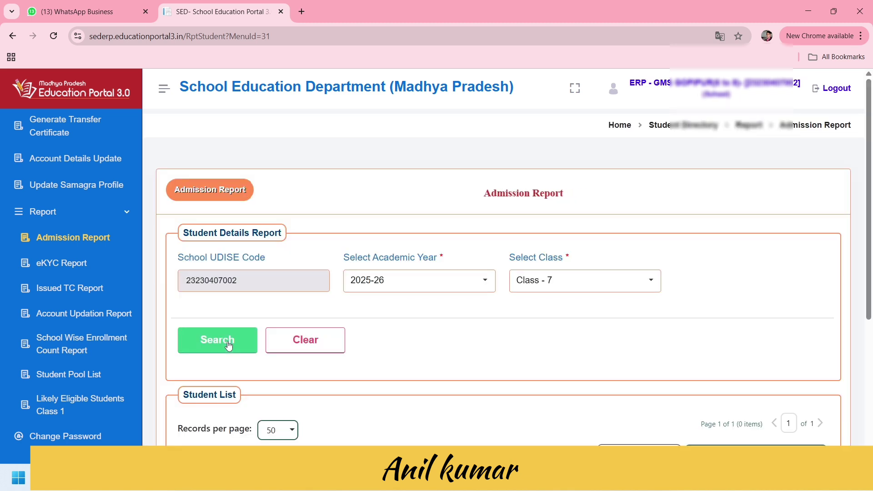
# - Examine the Class - 7 student list in the Admission Report to check which students are included
pyautogui.scroll(-5, 273, 350)
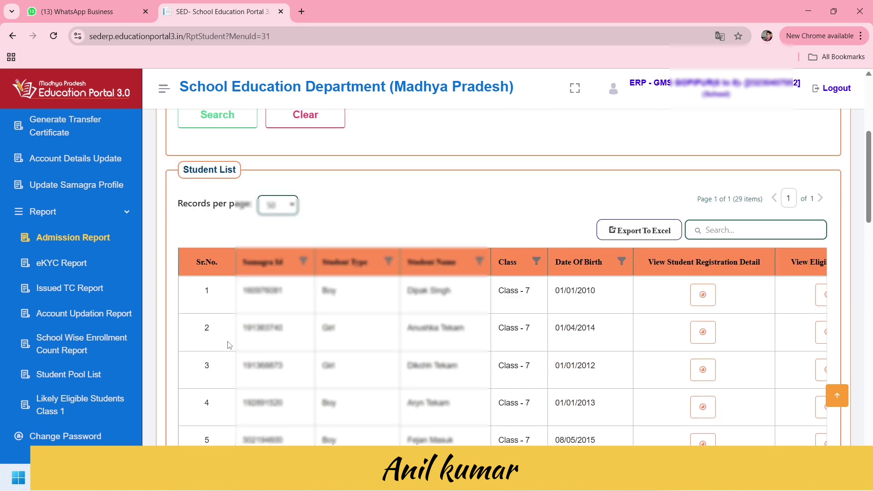
pyautogui.scroll(3, 415, 356)
pyautogui.scroll(-3, 415, 356)
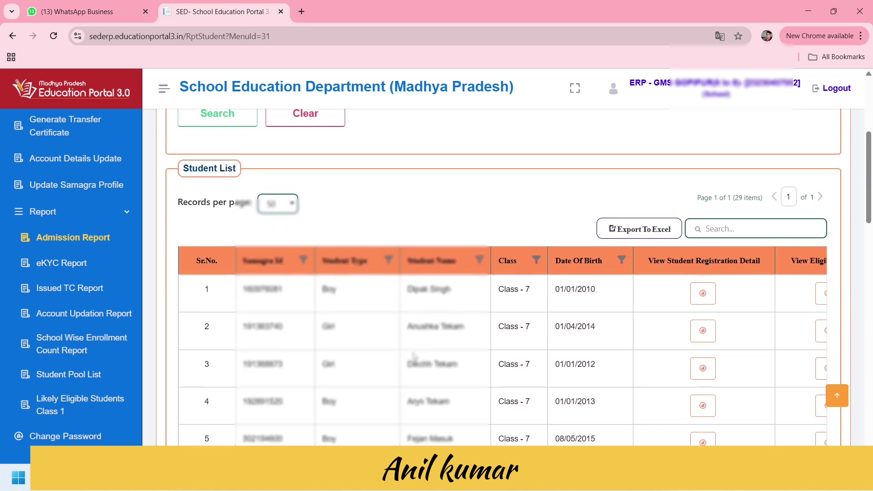
pyautogui.scroll(-2, 414, 356)
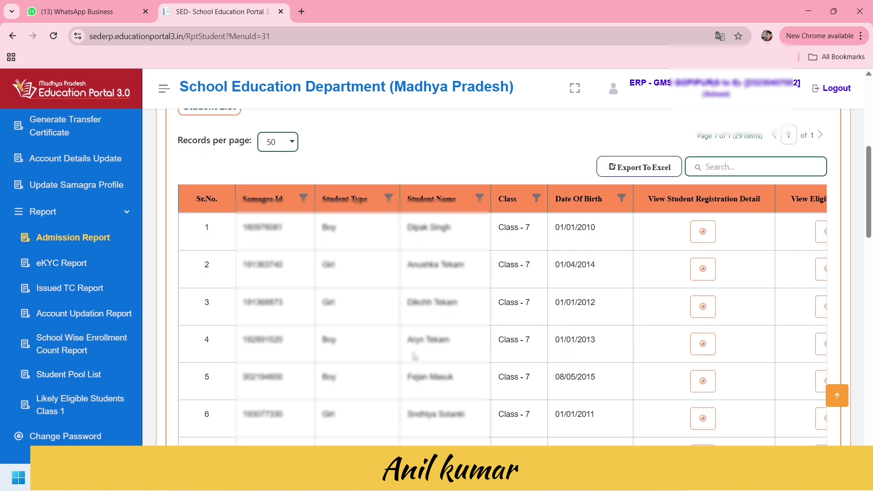
pyautogui.scroll(-4, 526, 310)
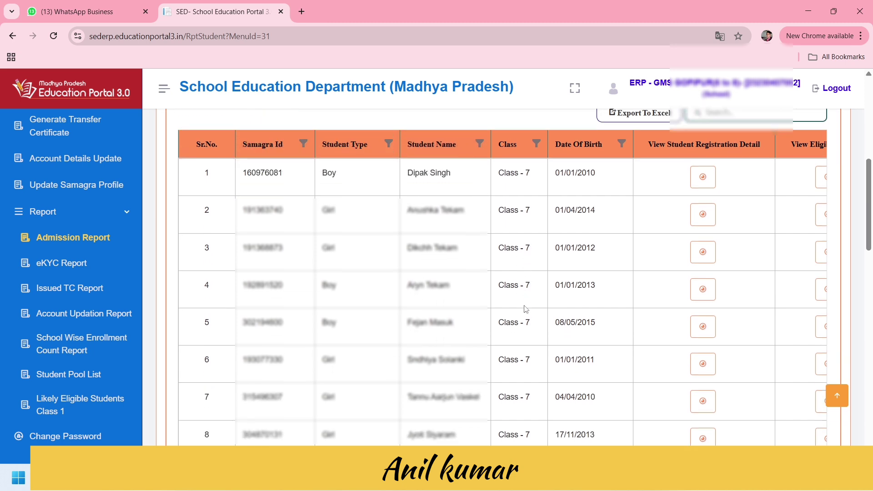
pyautogui.scroll(6, 526, 309)
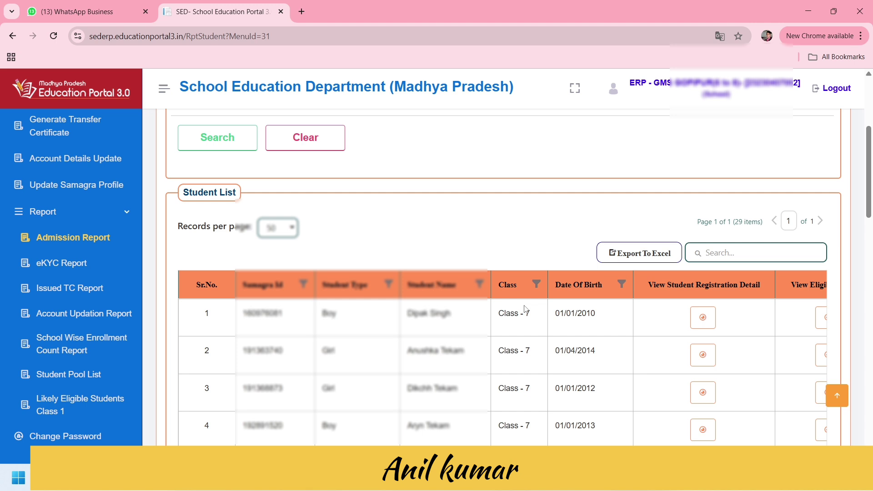
pyautogui.scroll(-3, 526, 309)
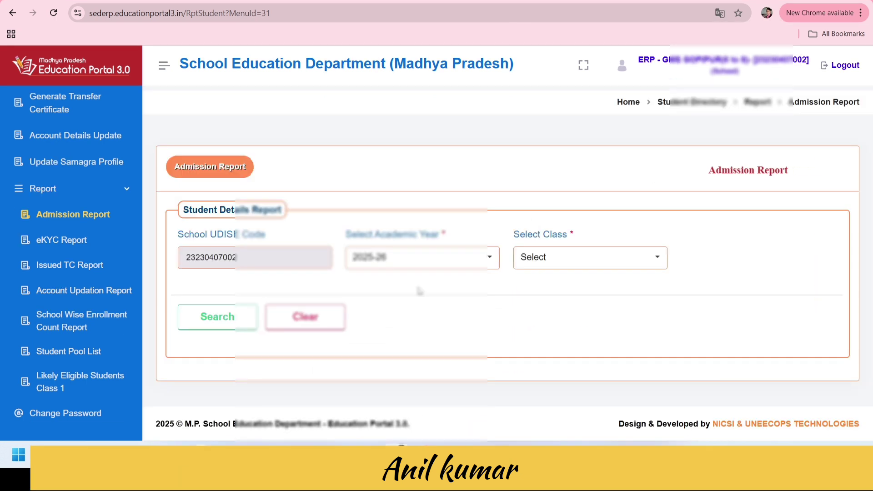